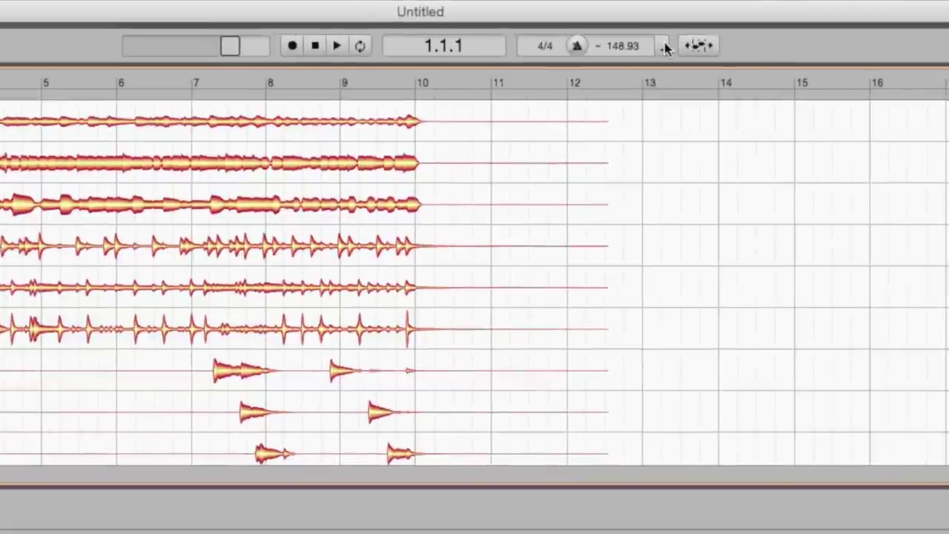
- Show the song's tempo curve below the arrangement, enlarge its BPM scale, and play it
click(665, 47)
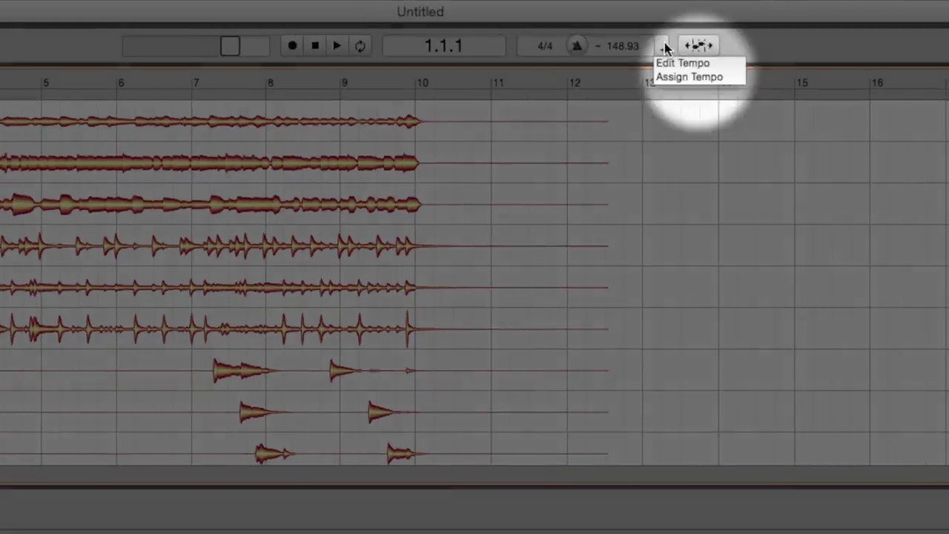
click(726, 75)
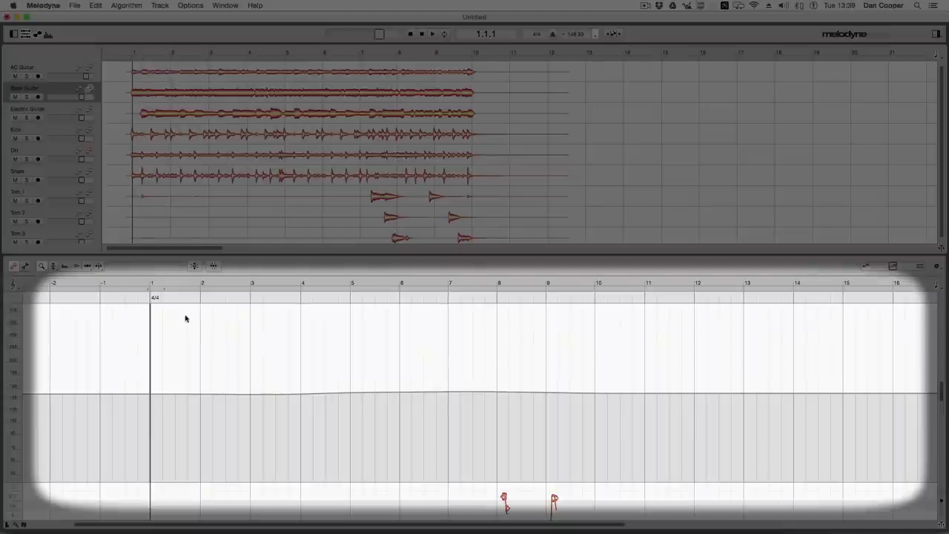
drag(13, 348, 7, 237)
drag(6, 200, 8, 176)
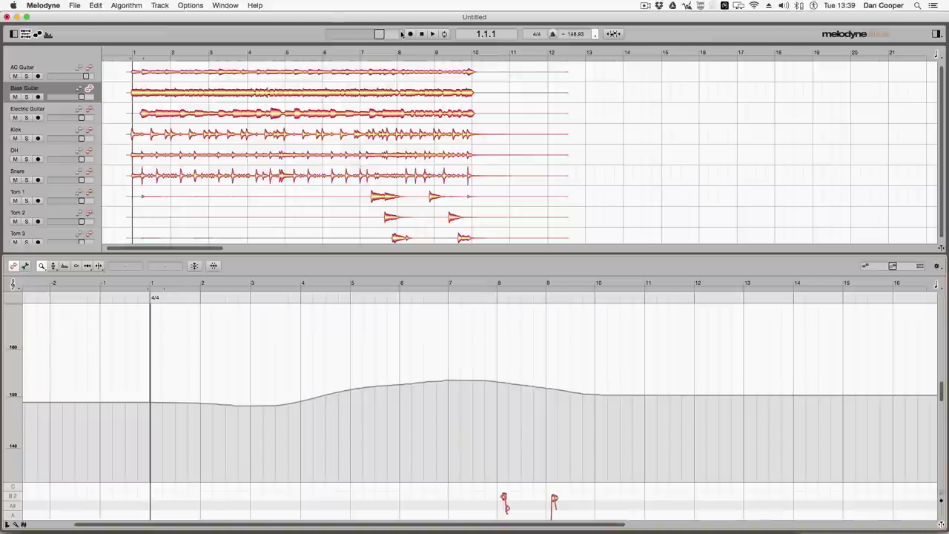
click(431, 34)
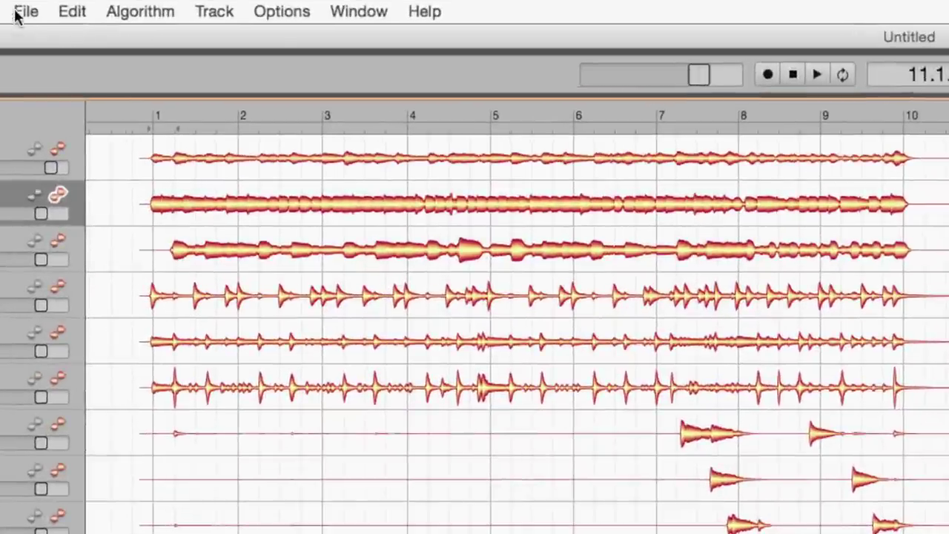
click(72, 6)
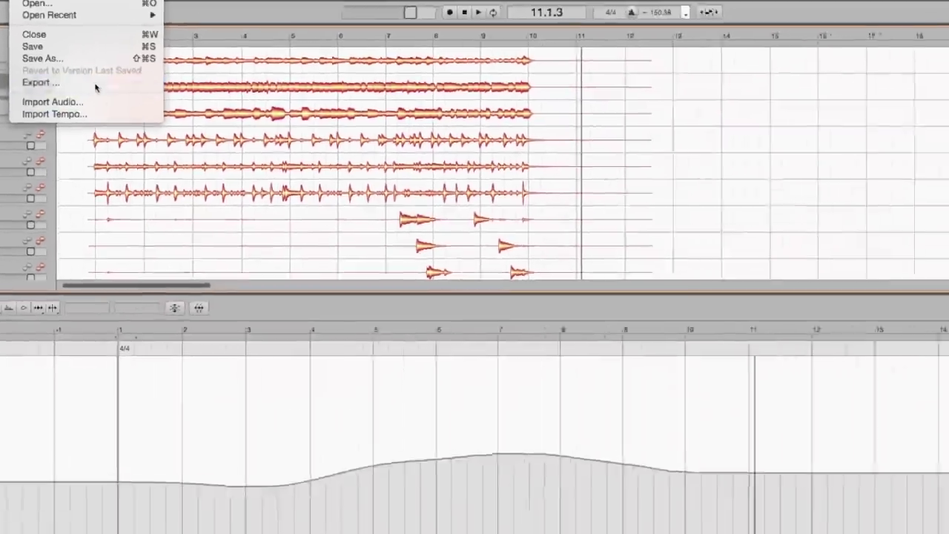
click(58, 195)
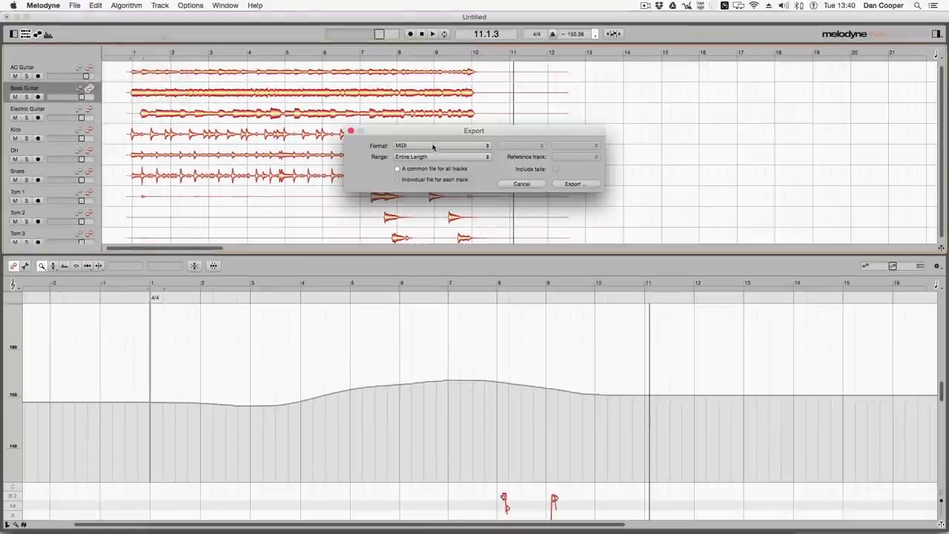
click(519, 186)
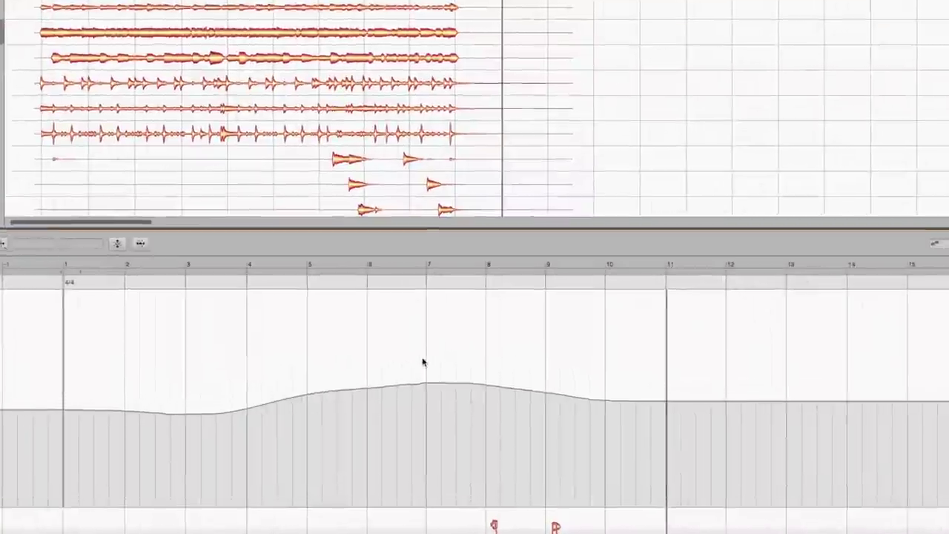
drag(450, 362, 589, 364)
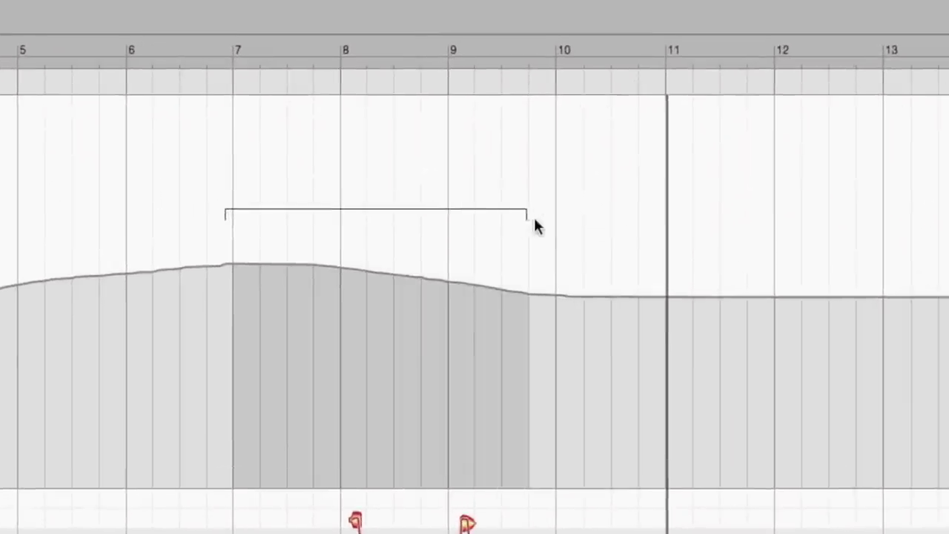
drag(535, 226, 559, 232)
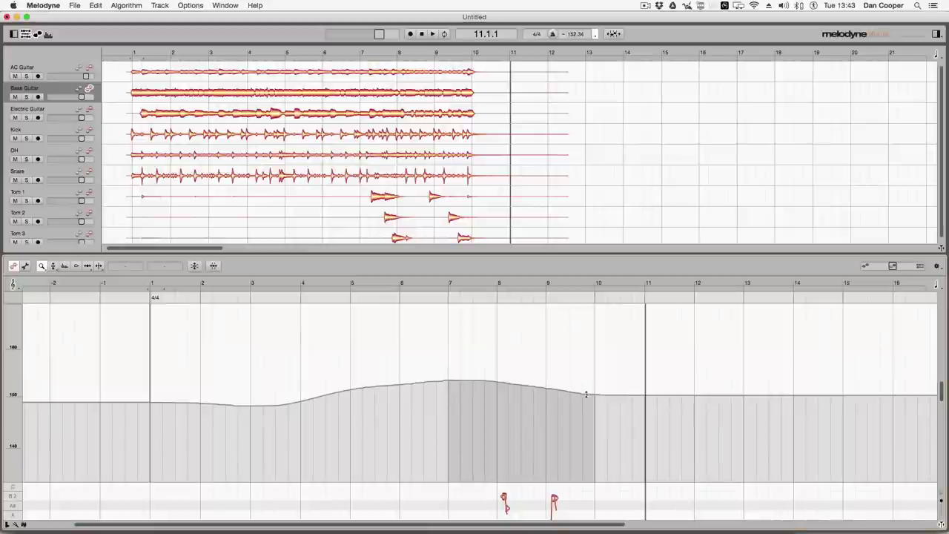
drag(527, 296, 527, 313)
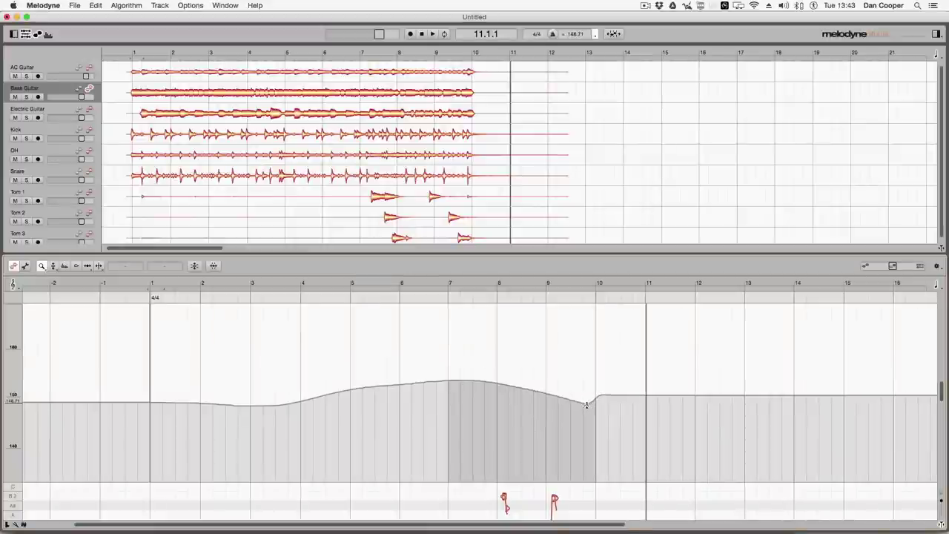
mouse_move(587, 405)
mouse_down()
mouse_move(588, 415)
mouse_move(588, 359)
mouse_move(591, 420)
mouse_up()
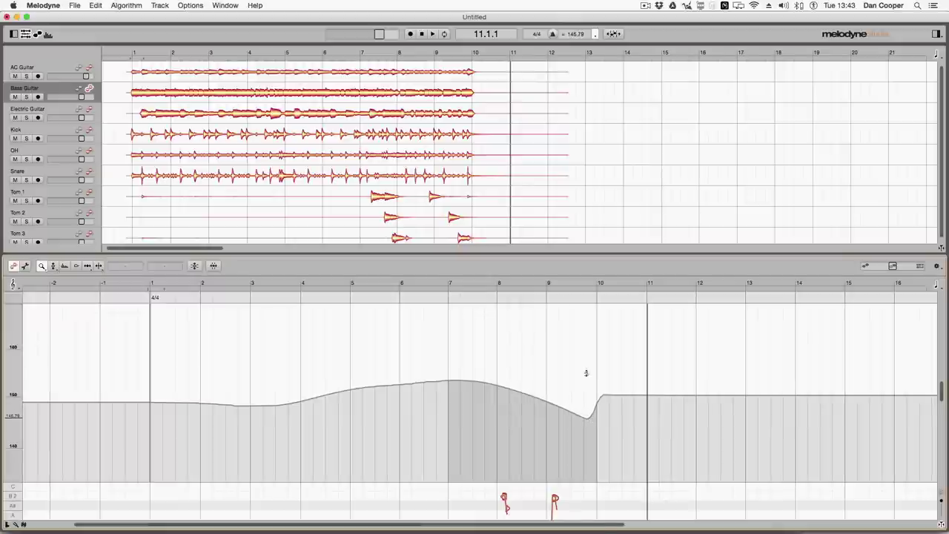
double_click(346, 55)
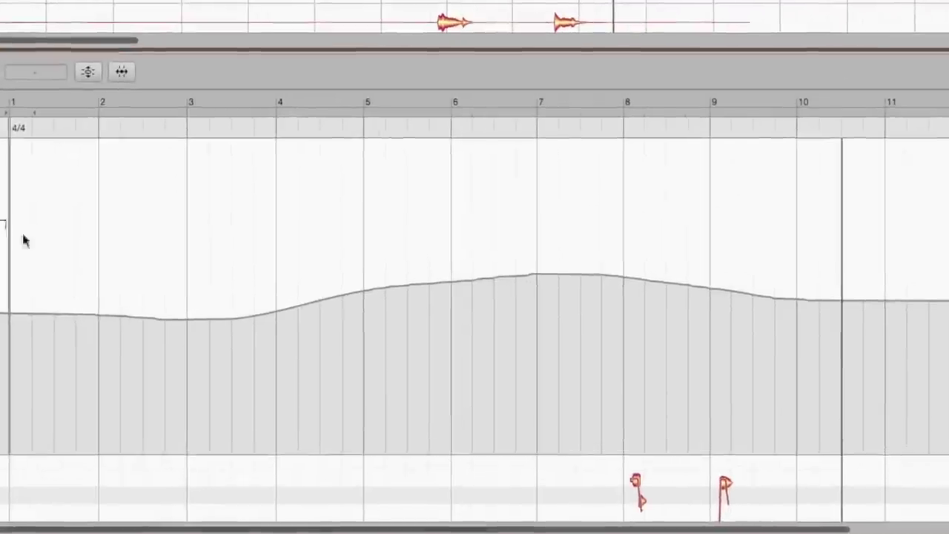
- Flatten the tempo from song start to bar 10 to a steady 148.90 BPM, then return to start
drag(23, 238, 823, 256)
click(584, 307)
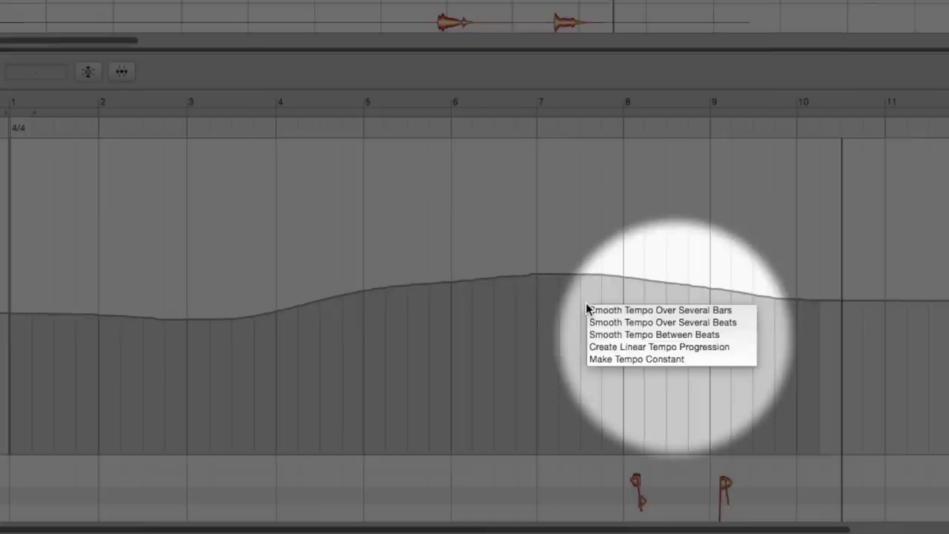
click(631, 358)
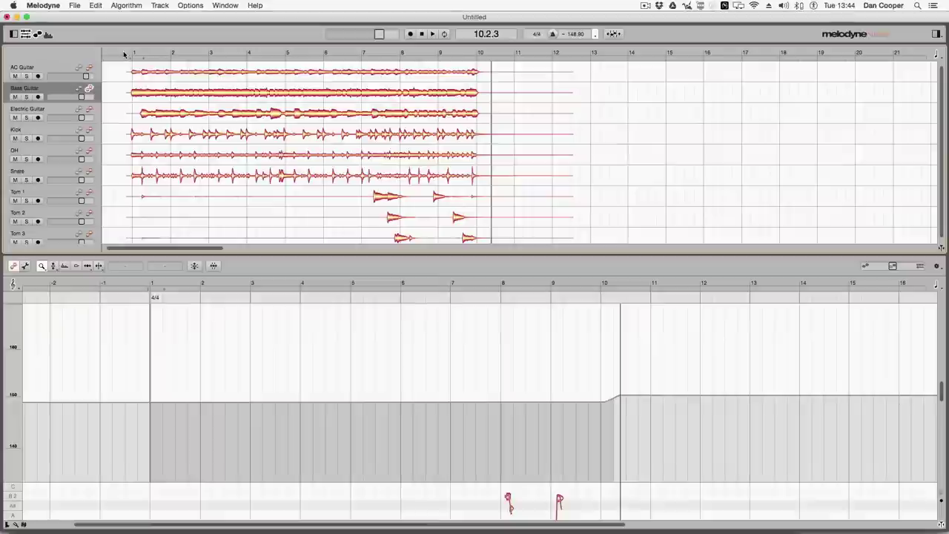
click(124, 53)
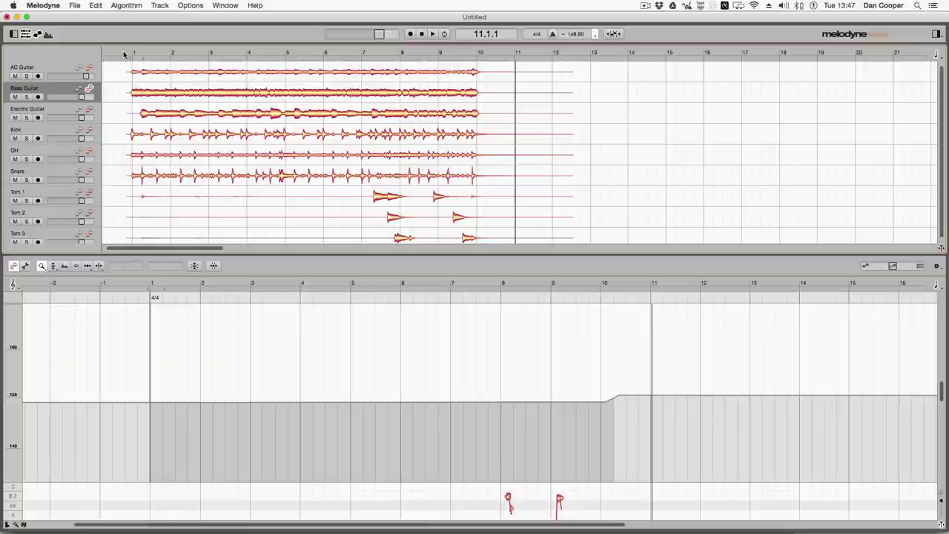
- Show the track inspector and the Sound Editor with the AC Guitar's EQ spectrum
key(super+i)
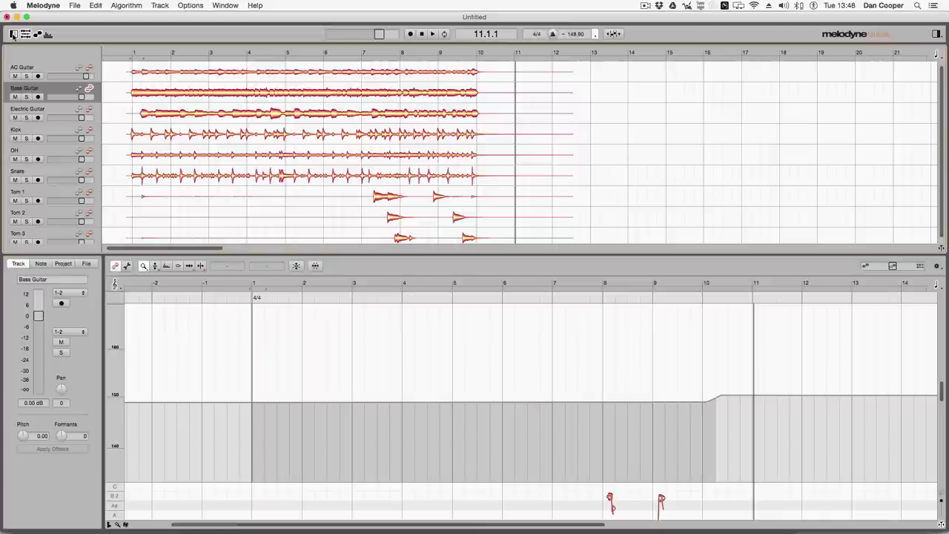
click(48, 34)
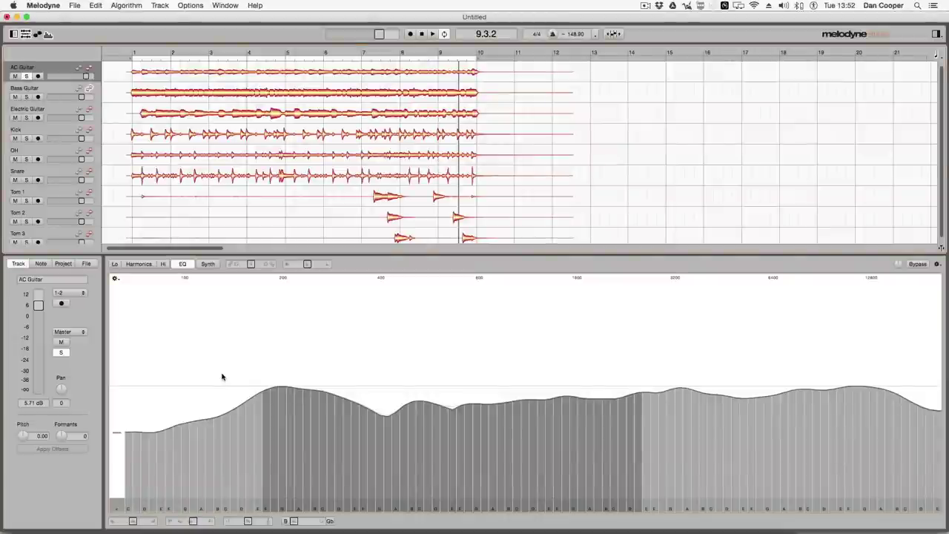
- Draw a wide mid-range EQ band on the AC Guitar, cut it about 17 dB, and play to audition
drag(379, 356, 780, 370)
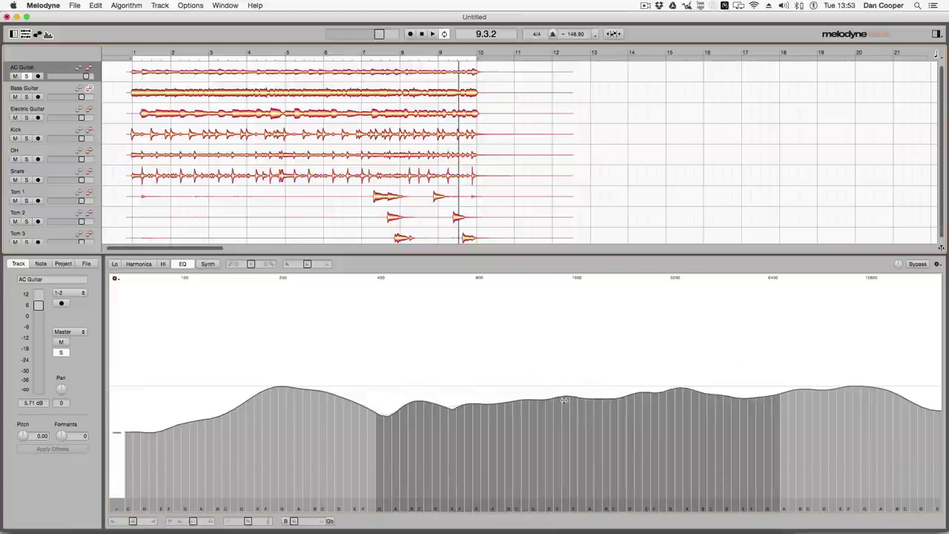
mouse_move(565, 399)
mouse_down()
mouse_move(565, 438)
mouse_move(560, 331)
mouse_move(555, 407)
mouse_up()
key(space)
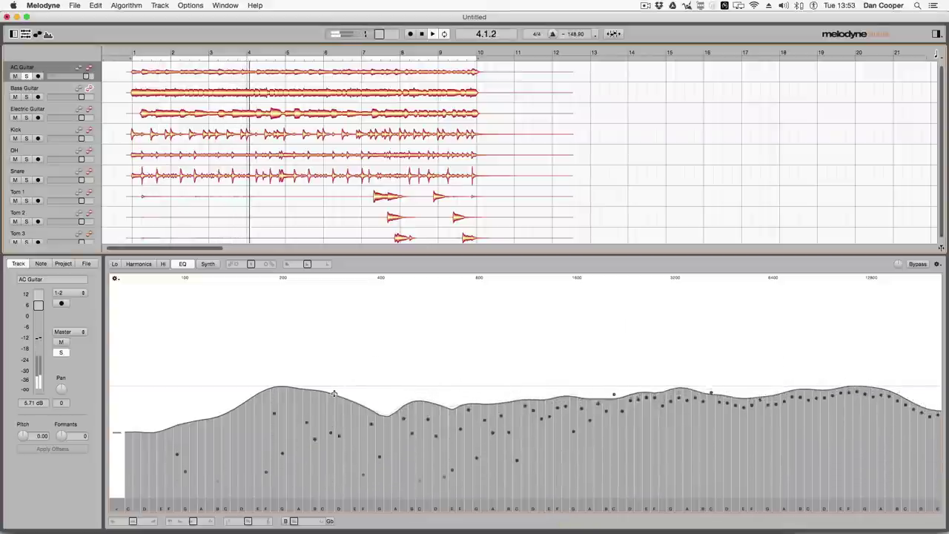
- Boost two narrow EQ peaks on the AC Guitar in the low and upper mids
drag(337, 382, 336, 301)
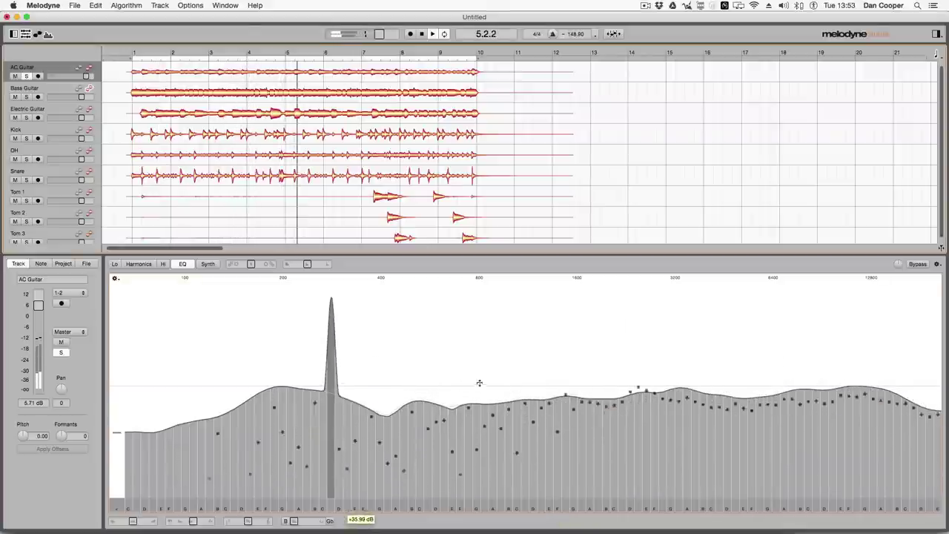
drag(468, 399, 459, 375)
drag(332, 306, 332, 387)
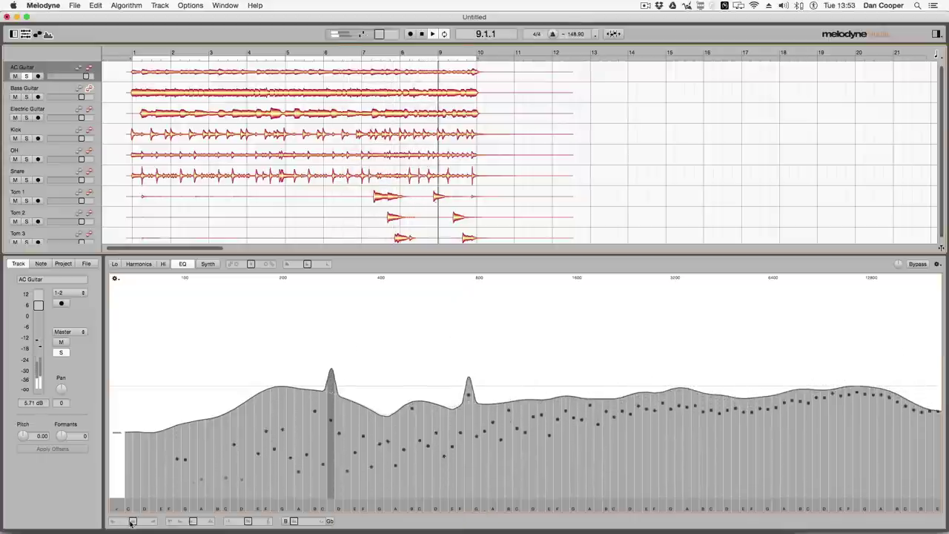
- Brighten the highs by 44 %, add a comb pattern, and strengthen the EQ contour
drag(130, 521, 137, 522)
mouse_move(300, 521)
mouse_down()
mouse_move(311, 526)
mouse_move(297, 525)
mouse_up()
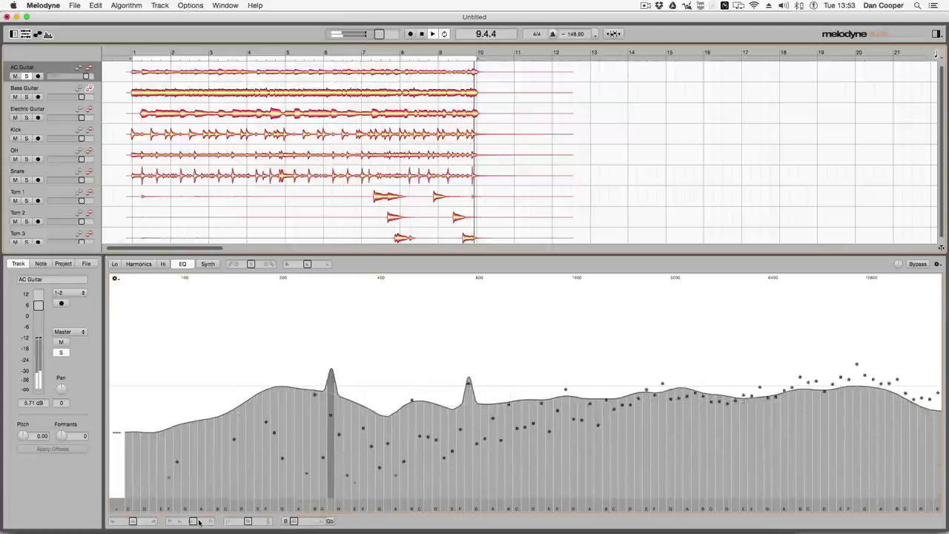
drag(195, 521, 247, 526)
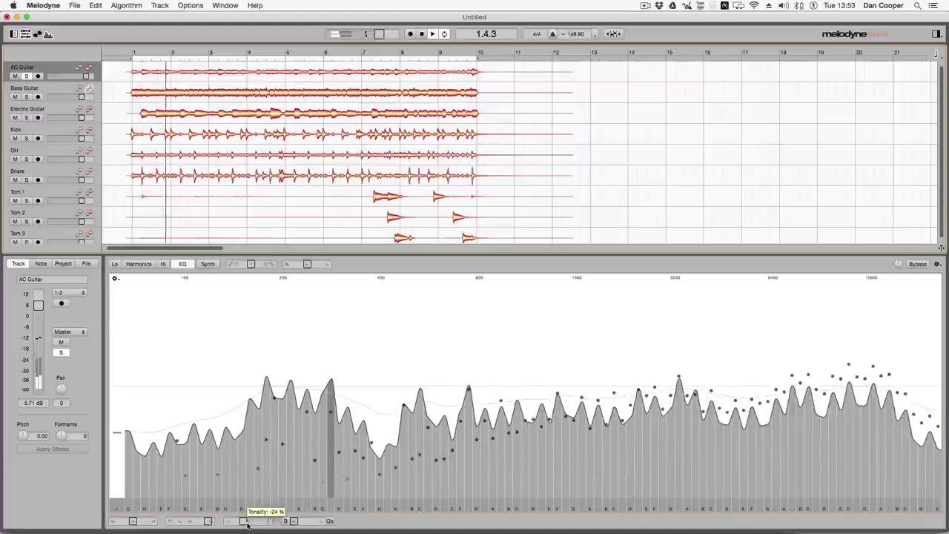
- Go through the Harmonics view to the AC Guitar's Synth page with Spectrum, Formant and Amplitude panels
click(138, 264)
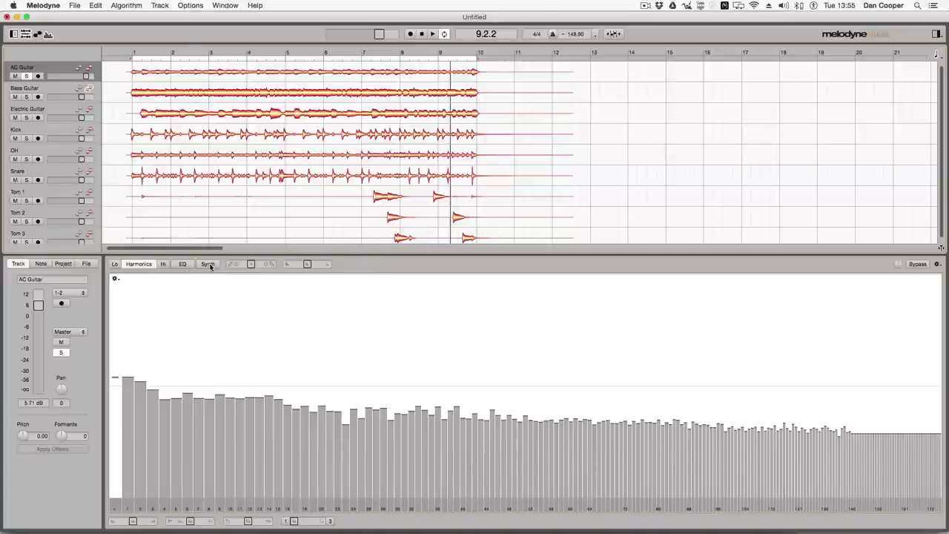
click(209, 264)
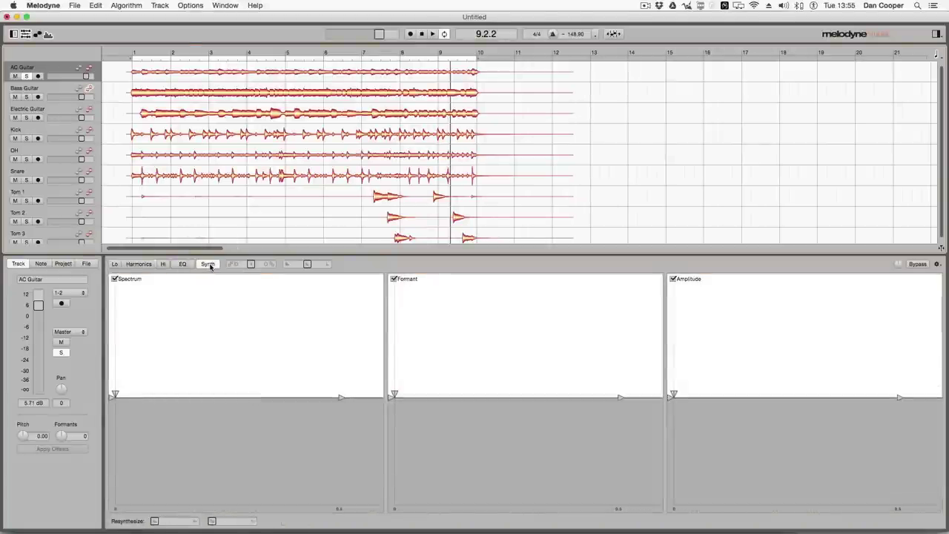
- During playback, lift the Spectrum, Formant and Amplitude curves' start and end points into rising slopes
key(space)
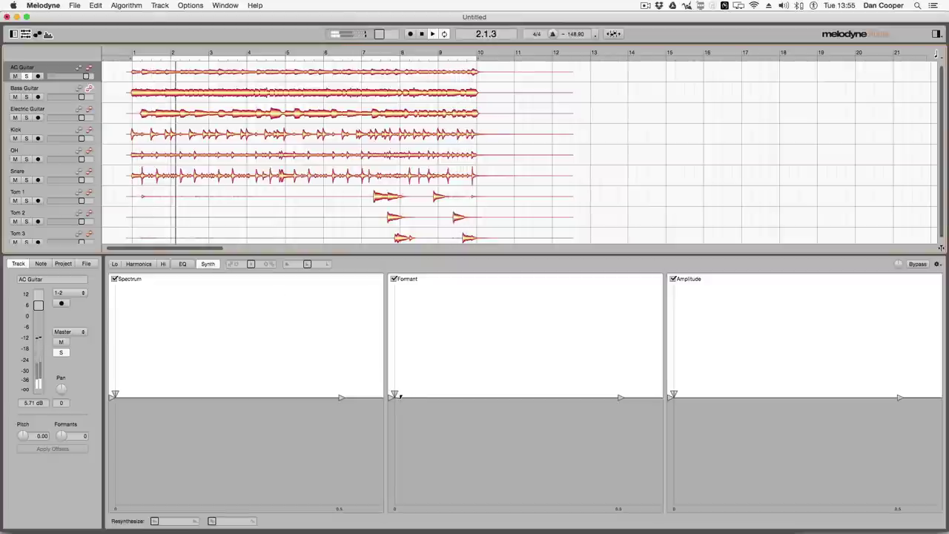
drag(400, 396, 405, 434)
mouse_move(407, 486)
mouse_down()
mouse_move(396, 488)
mouse_move(405, 482)
mouse_up()
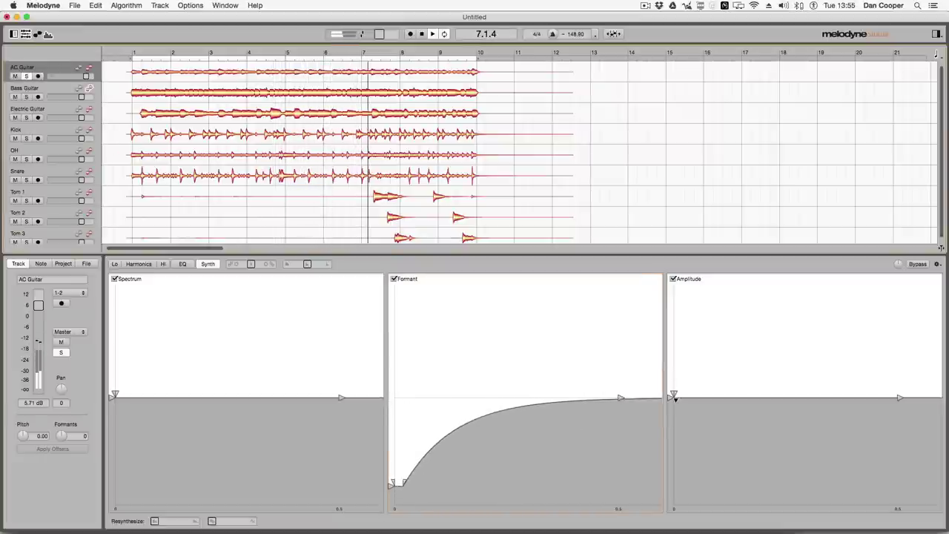
drag(679, 395, 692, 414)
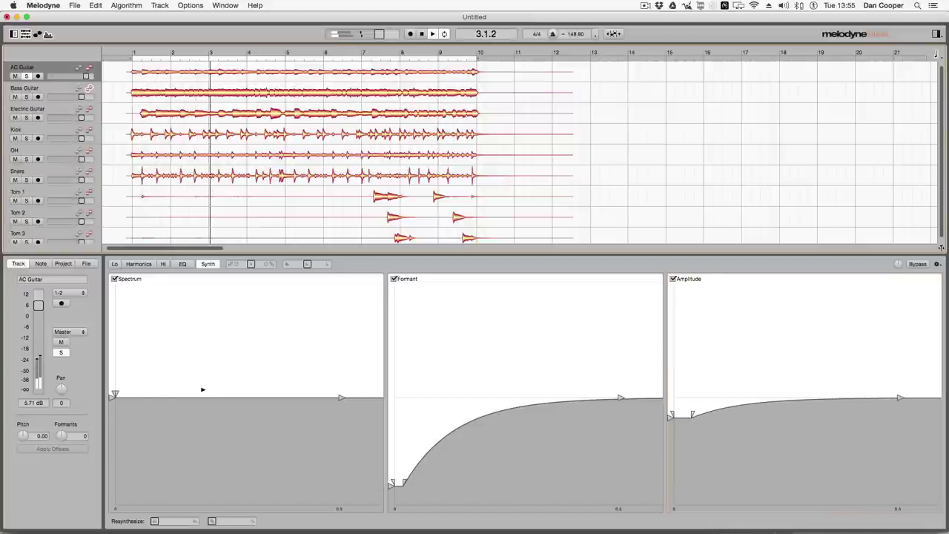
drag(117, 394, 127, 310)
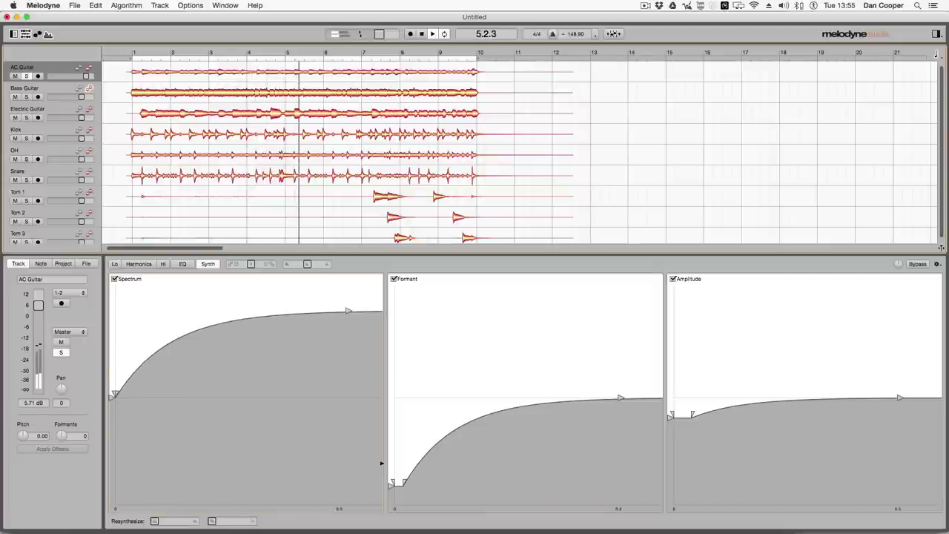
drag(620, 396, 599, 309)
drag(693, 419, 674, 384)
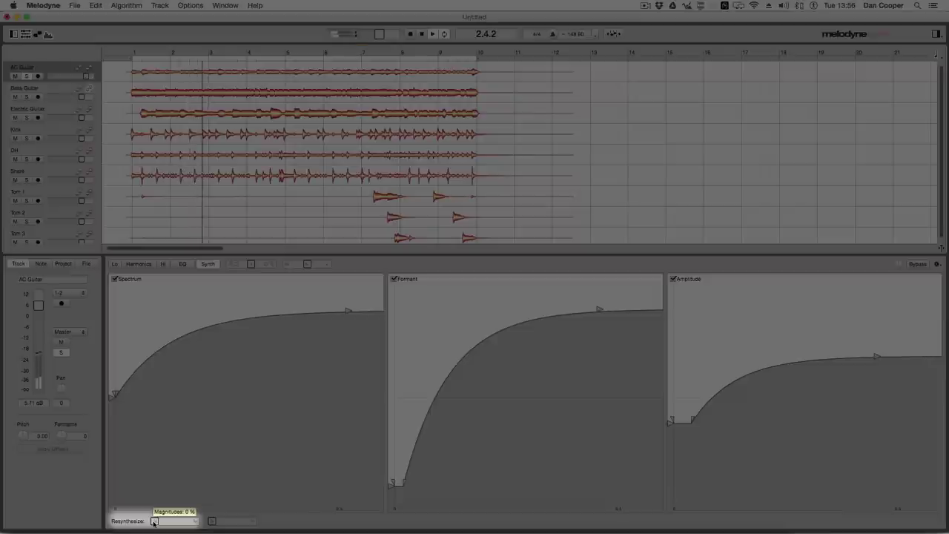
- Raise resynthesis Magnitudes to about 45 % and Phases to about 93 %
drag(155, 521, 213, 524)
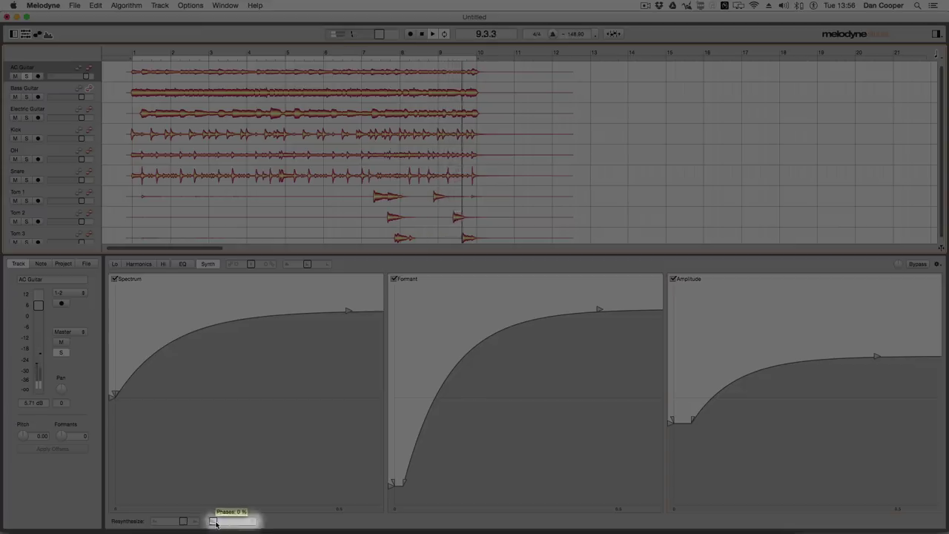
drag(213, 524, 251, 522)
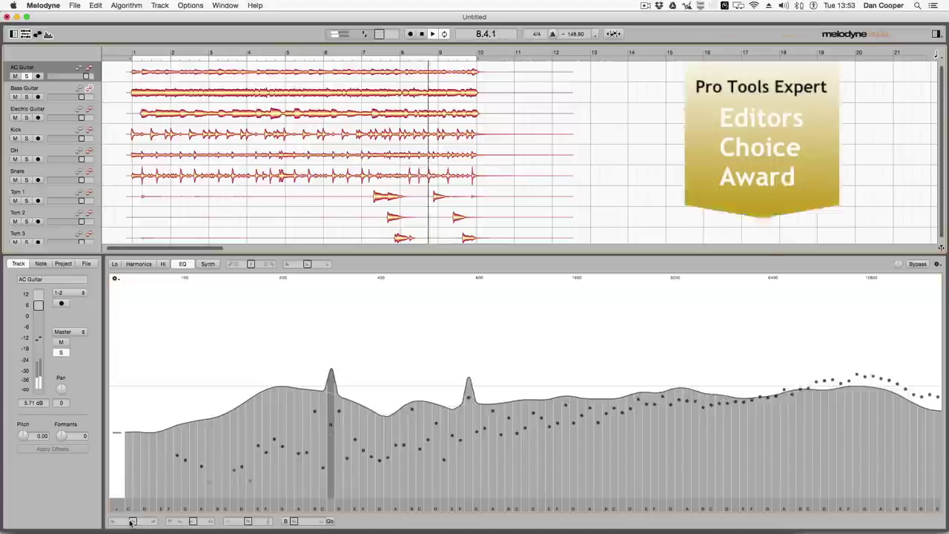
- Drag the AC Guitar's EQ Brilliance up to +63 % for brighter highs
mouse_move(144, 524)
mouse_down()
mouse_move(119, 524)
mouse_move(130, 522)
mouse_up()
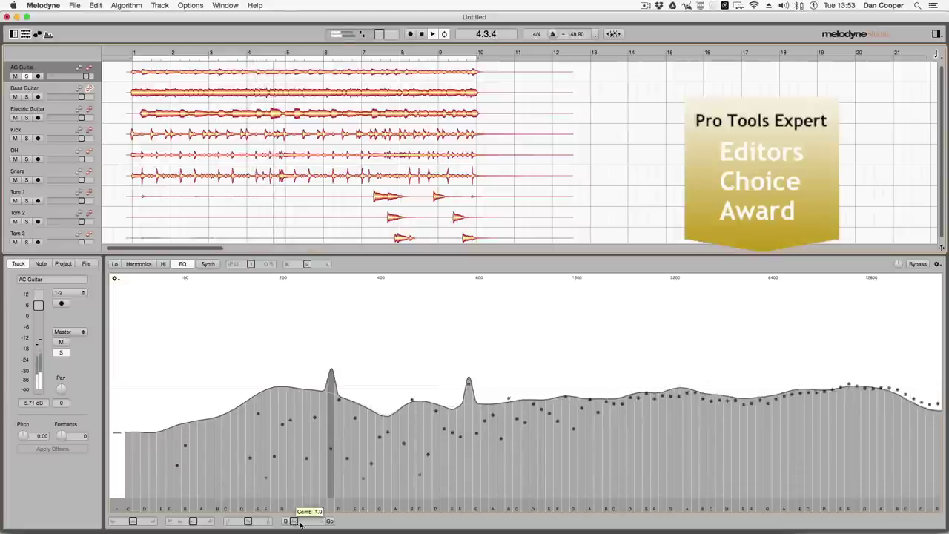